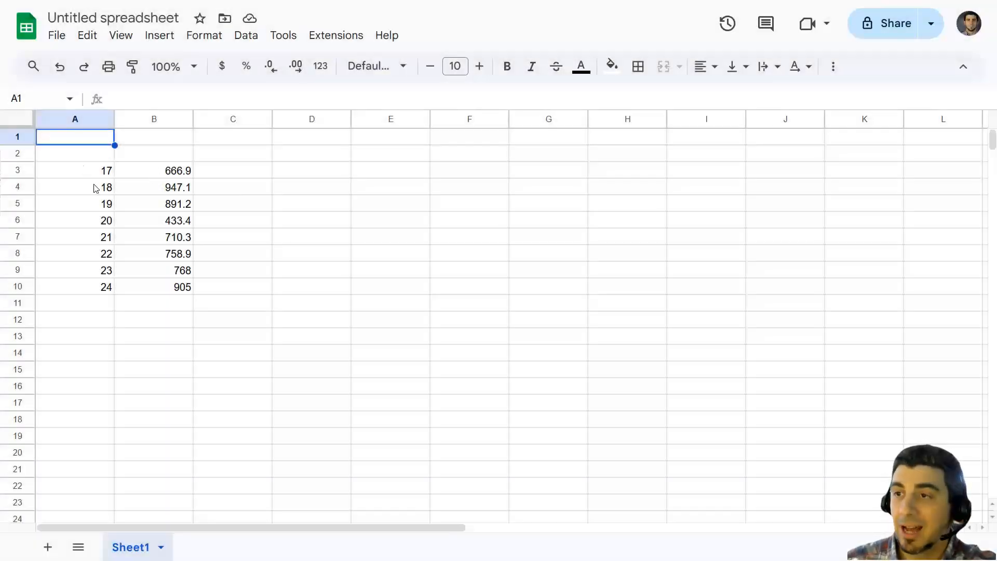
# - Copy the data in cells A3:B10 and paste it into the first expression line in Desmos as a table
pyautogui.moveTo(86, 172); pyautogui.dragTo(168, 288)
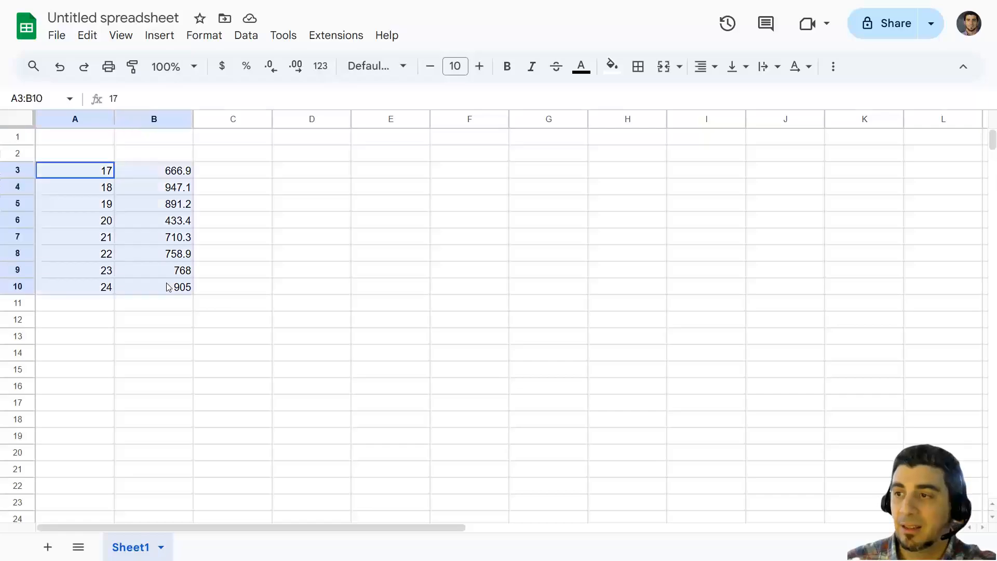
pyautogui.hotkey('ctrl', 'c')
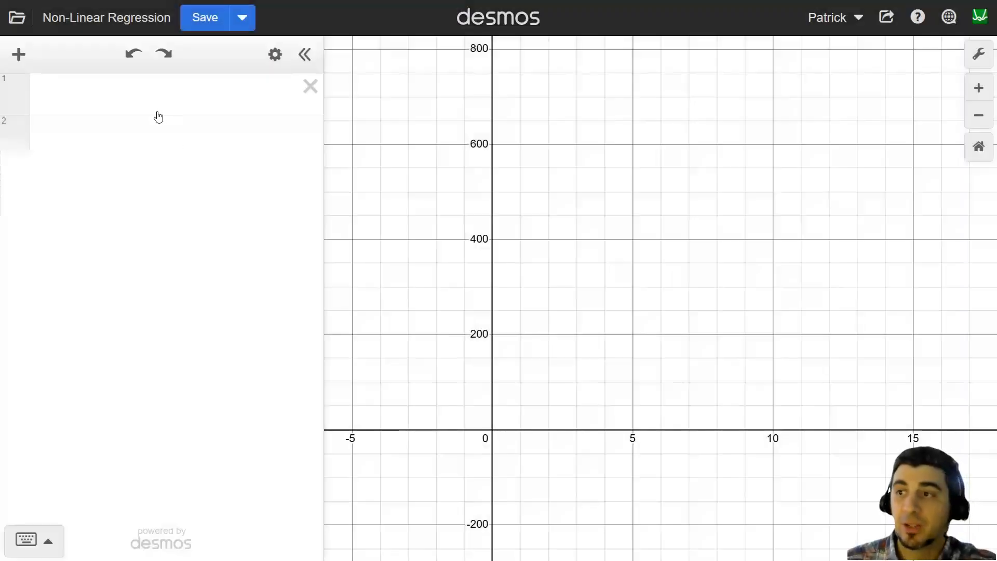
pyautogui.click(151, 96)
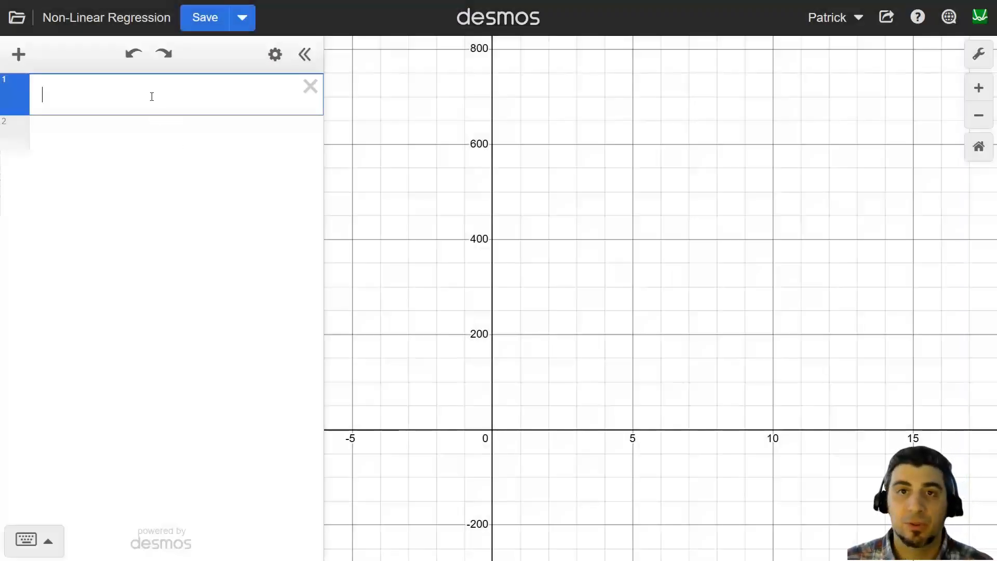
pyautogui.hotkey('ctrl', 'v')
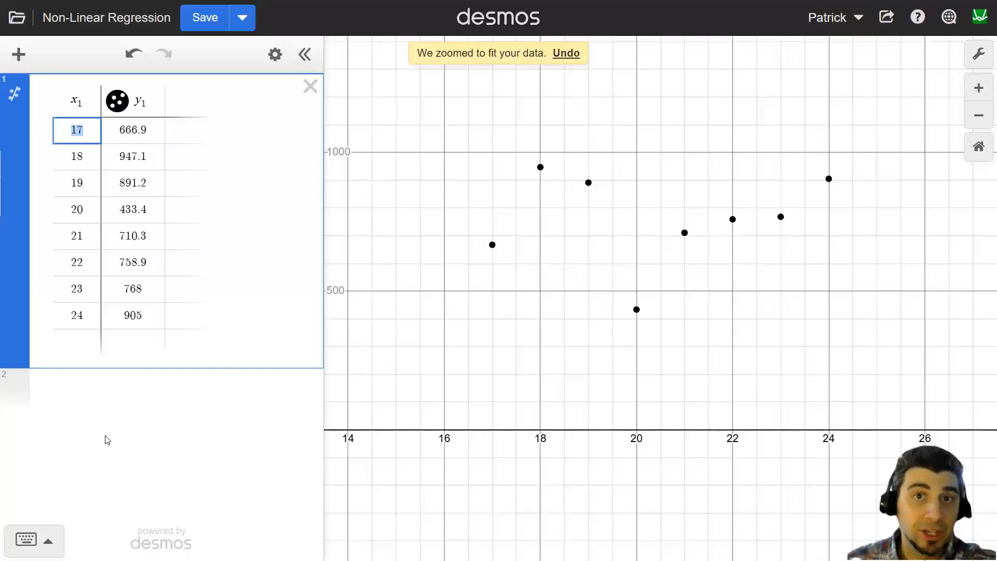
# - Add an empty second table below the data table and delete it, twice in a row
pyautogui.click(97, 392)
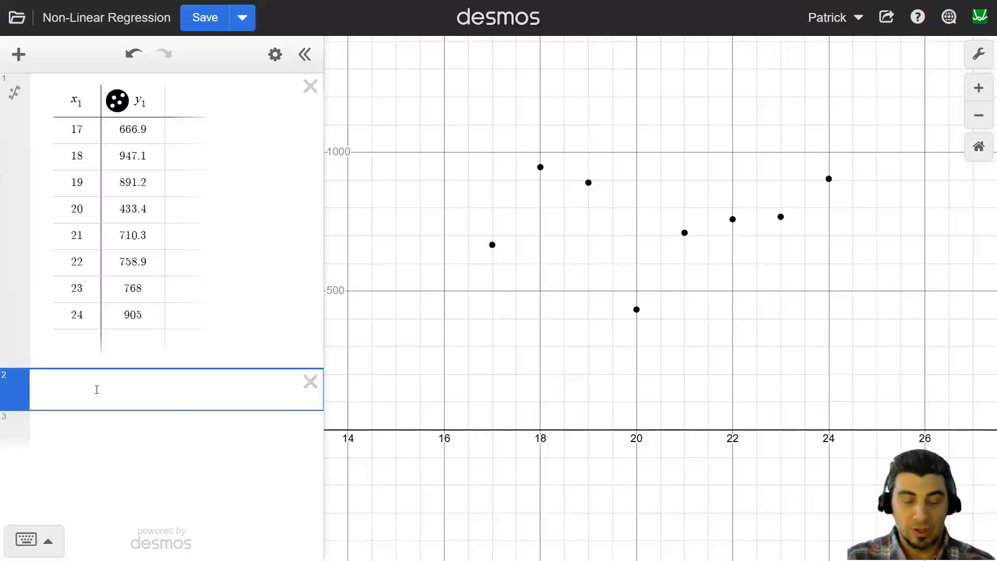
pyautogui.write('table')
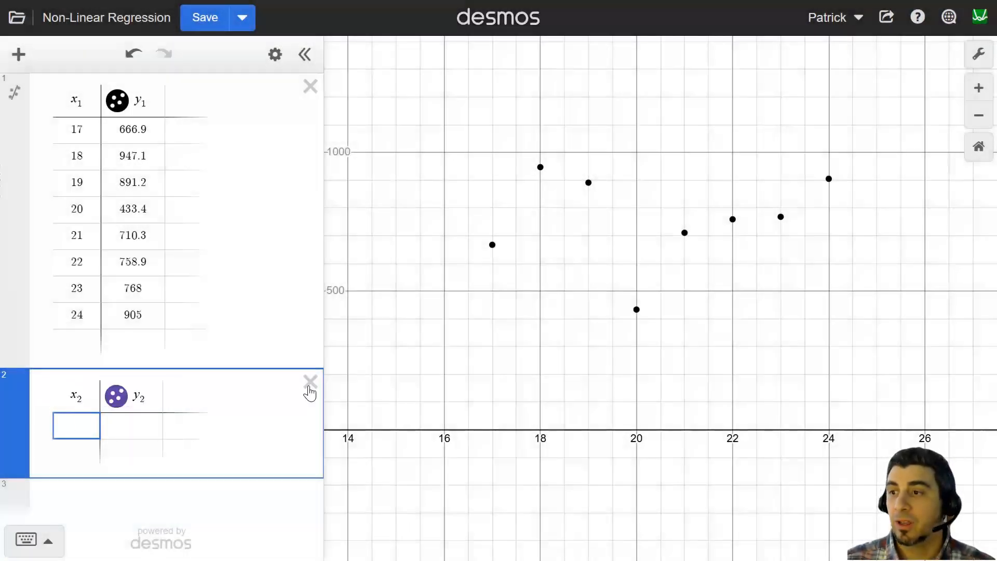
pyautogui.click(310, 382)
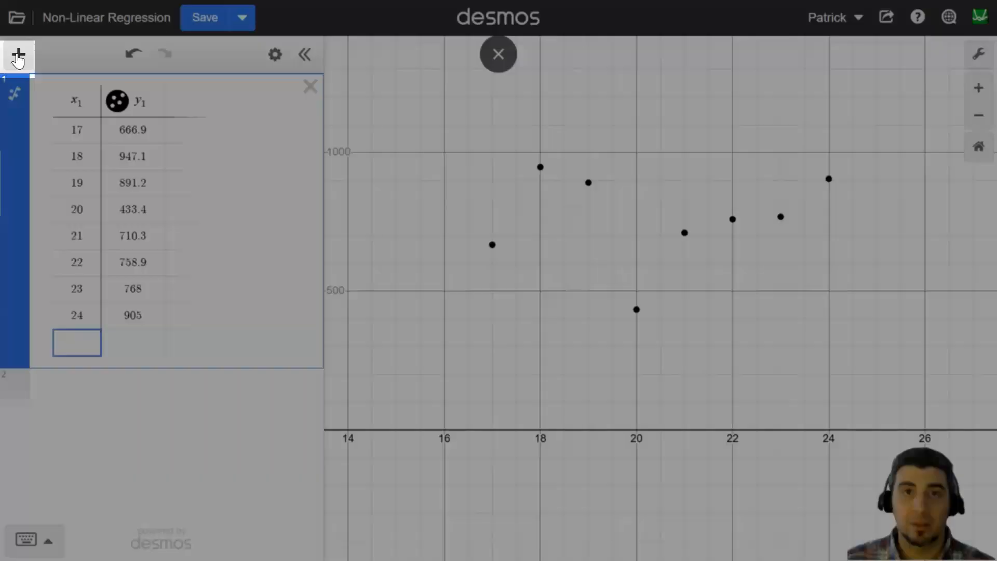
pyautogui.click(15, 54)
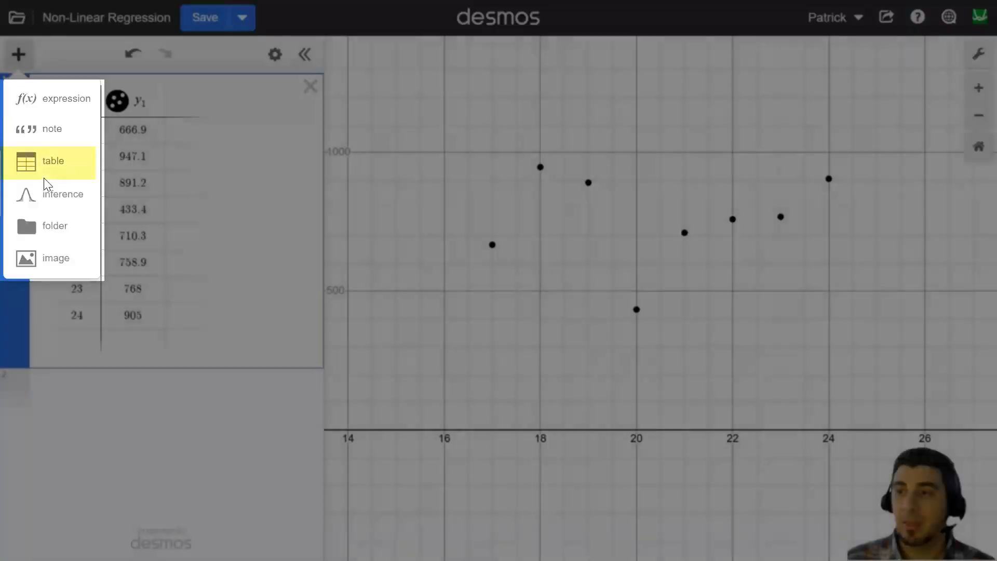
pyautogui.click(45, 177)
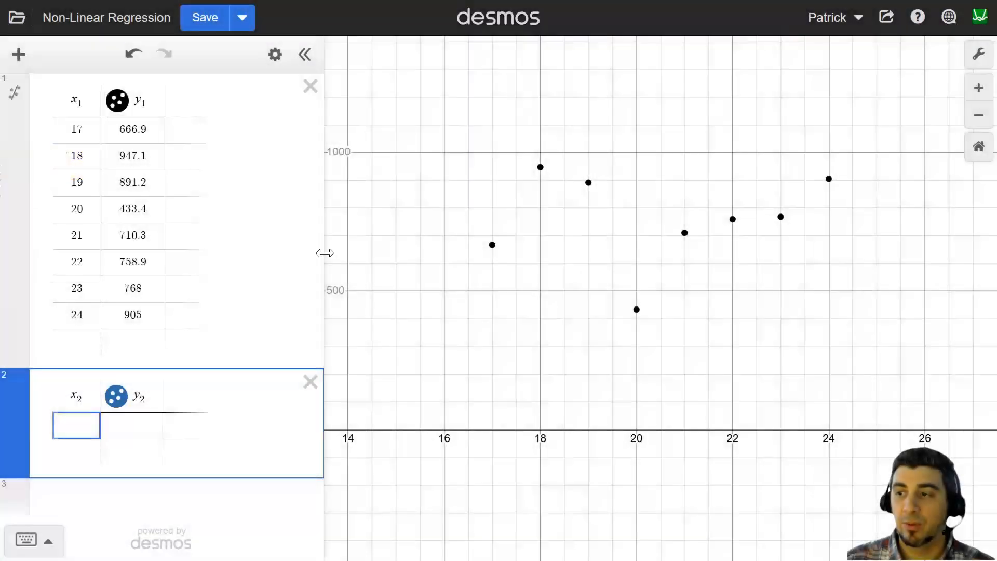
pyautogui.click(311, 383)
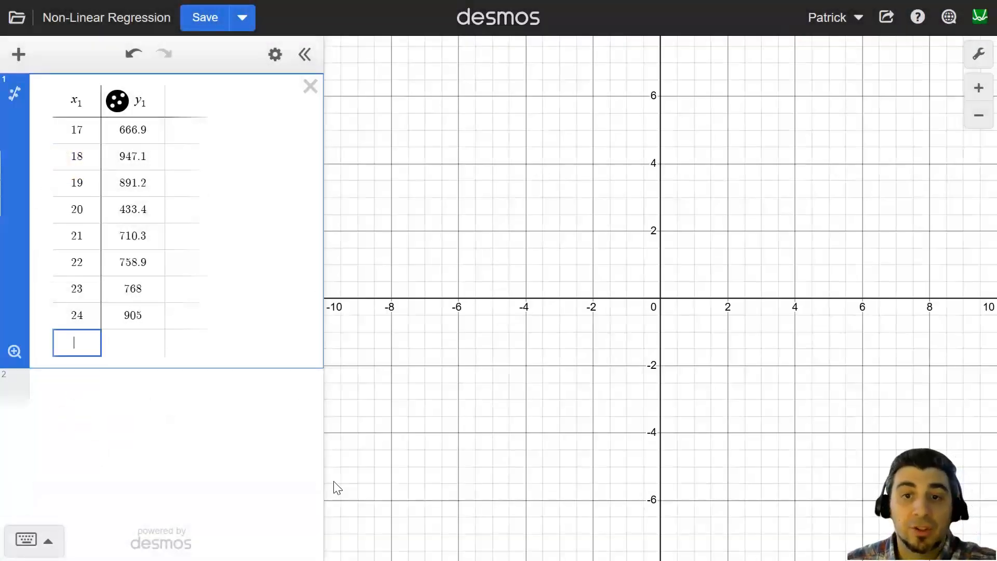
# - Fit the graph view to the table's plotted data points
pyautogui.moveTo(613, 234); pyautogui.dragTo(342, 285)
pyautogui.moveTo(480, 403); pyautogui.dragTo(452, 287)
pyautogui.scroll(-1, 457, 288)
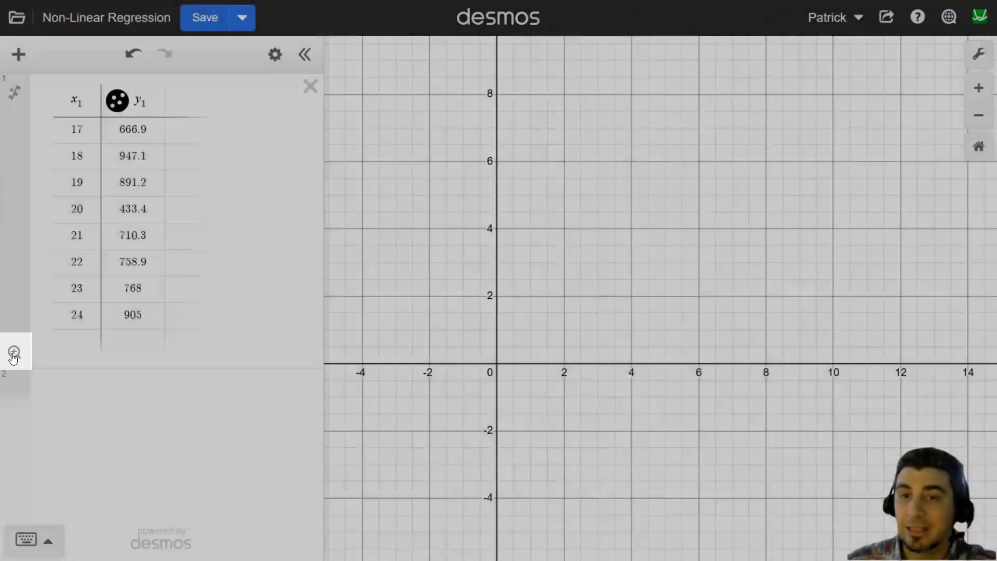
pyautogui.click(14, 353)
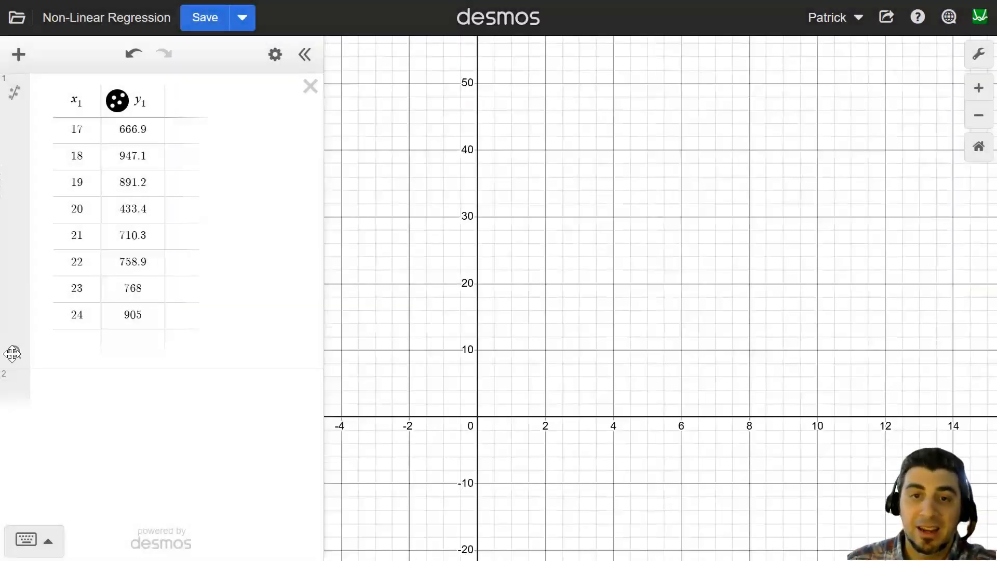
pyautogui.click(13, 354)
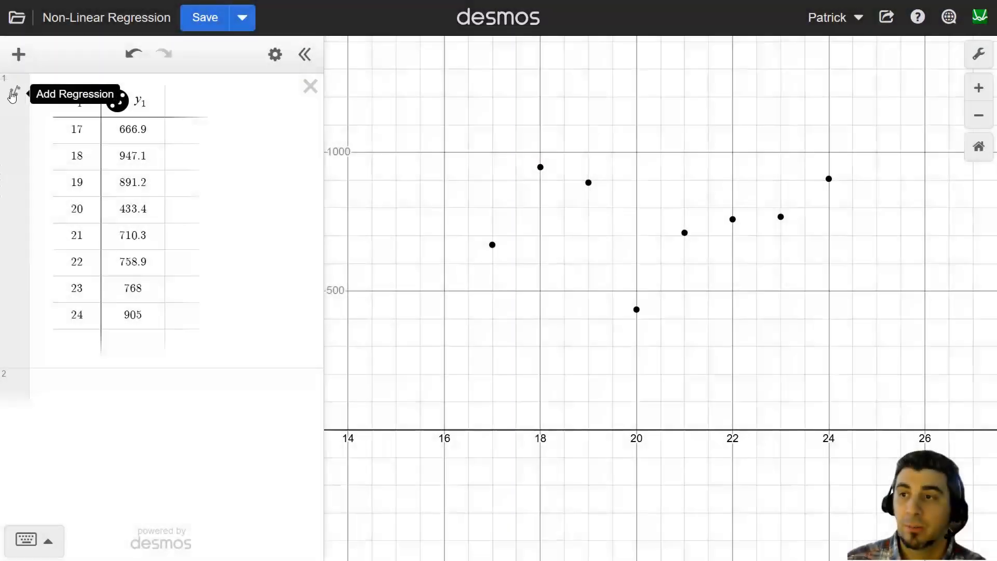
# - Add a regression to the data table and set its model to Quadratic Regression
pyautogui.click(19, 94)
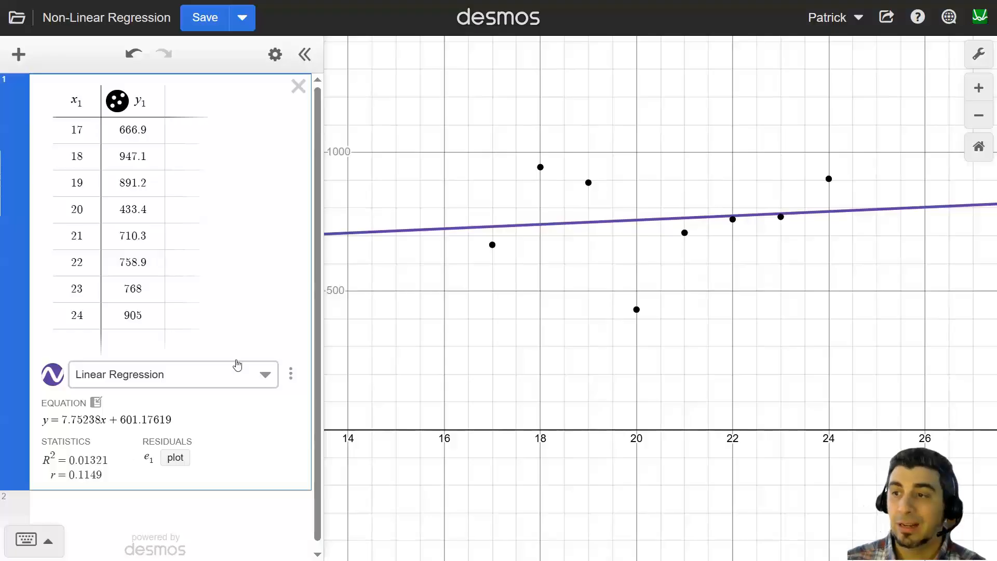
pyautogui.click(265, 375)
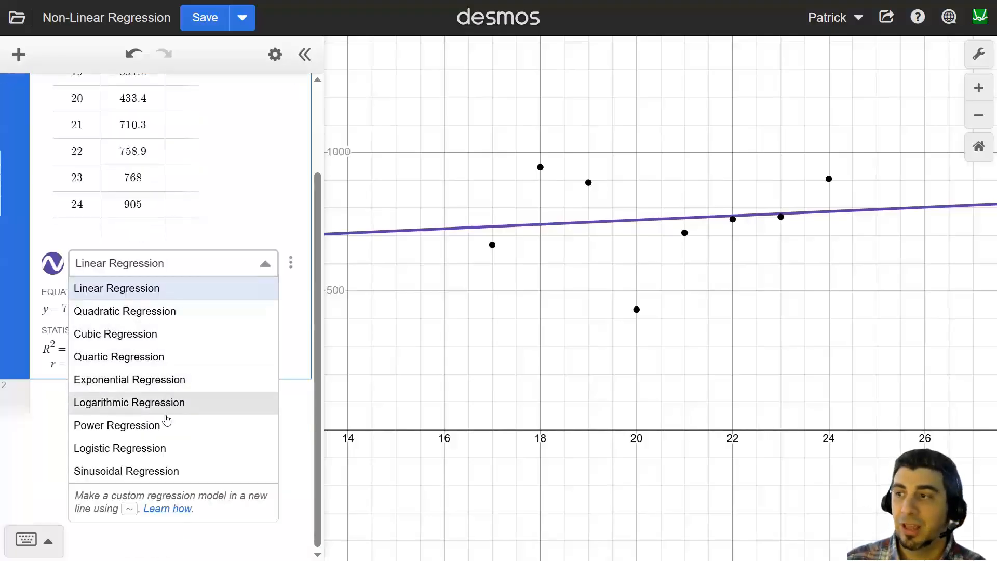
pyautogui.click(146, 312)
# - Try Power Regression and Logistic Regression as the model for the table's data
pyautogui.click(150, 375)
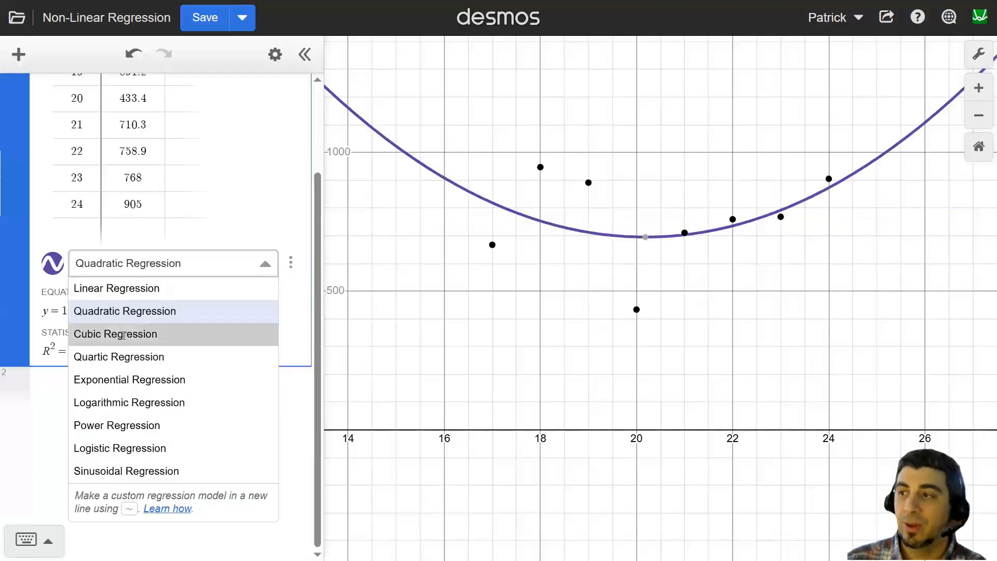
pyautogui.click(142, 423)
pyautogui.click(137, 374)
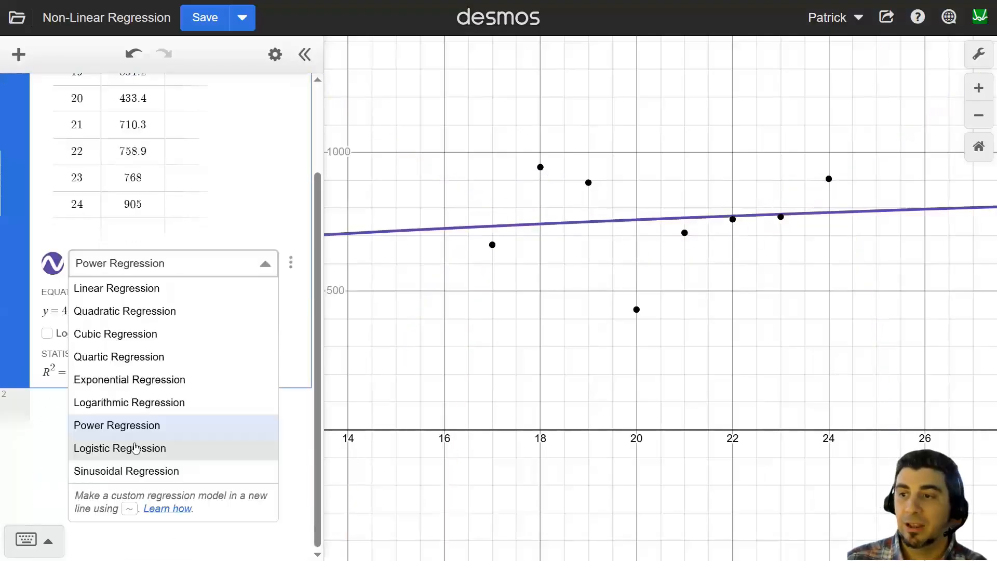
pyautogui.click(132, 445)
# - Set the table's regression model to Quartic Regression
pyautogui.click(142, 375)
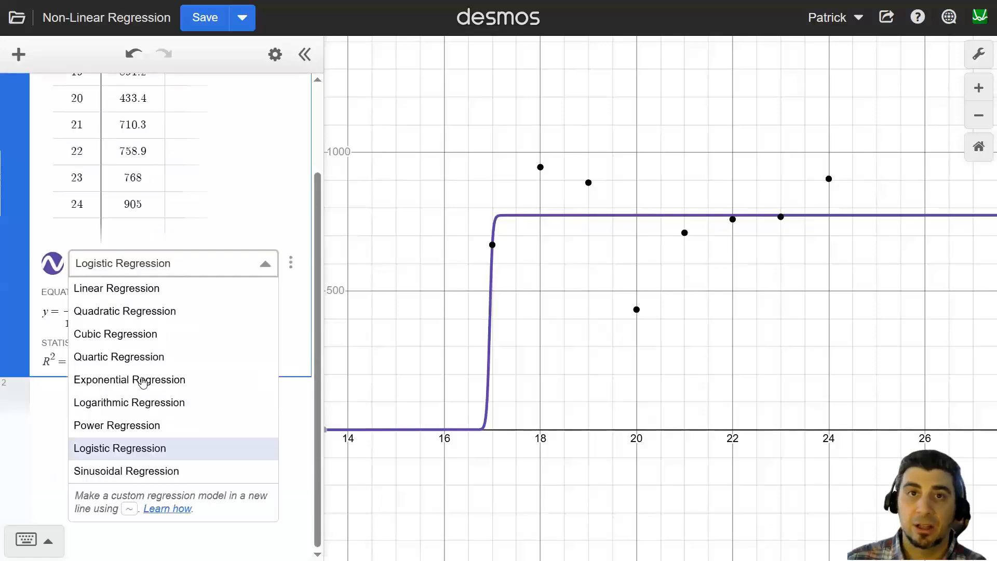
pyautogui.click(137, 335)
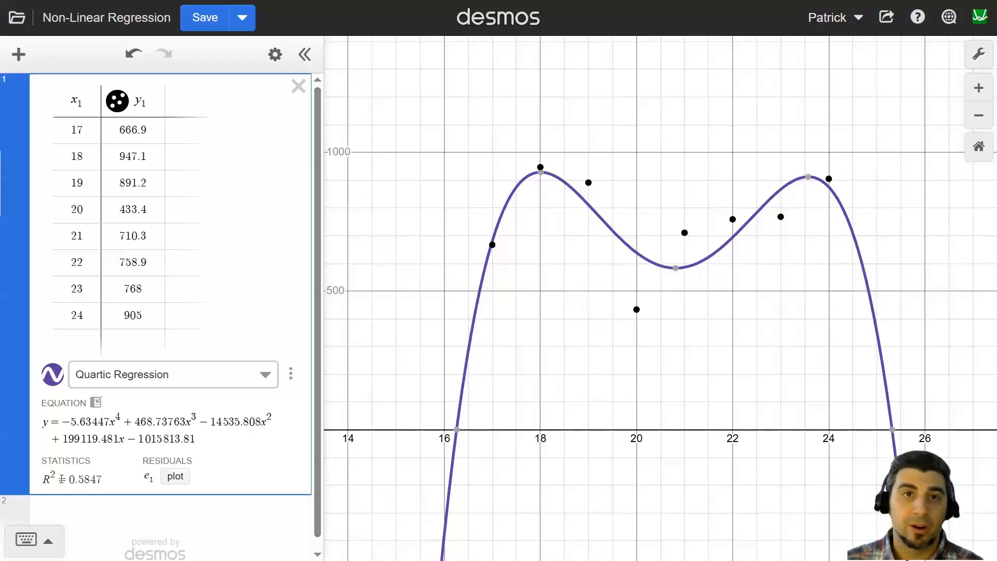
pyautogui.click(115, 376)
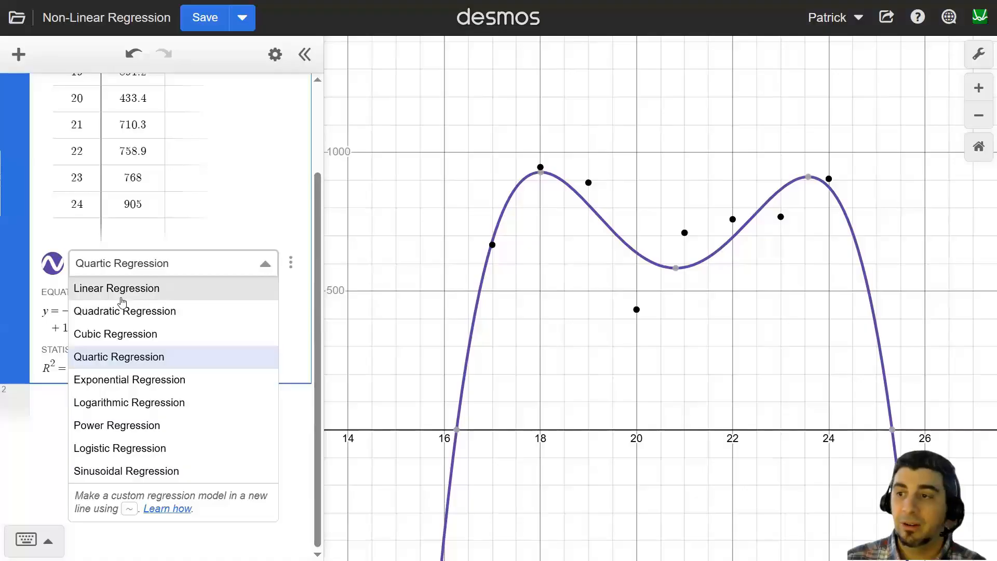
pyautogui.click(122, 299)
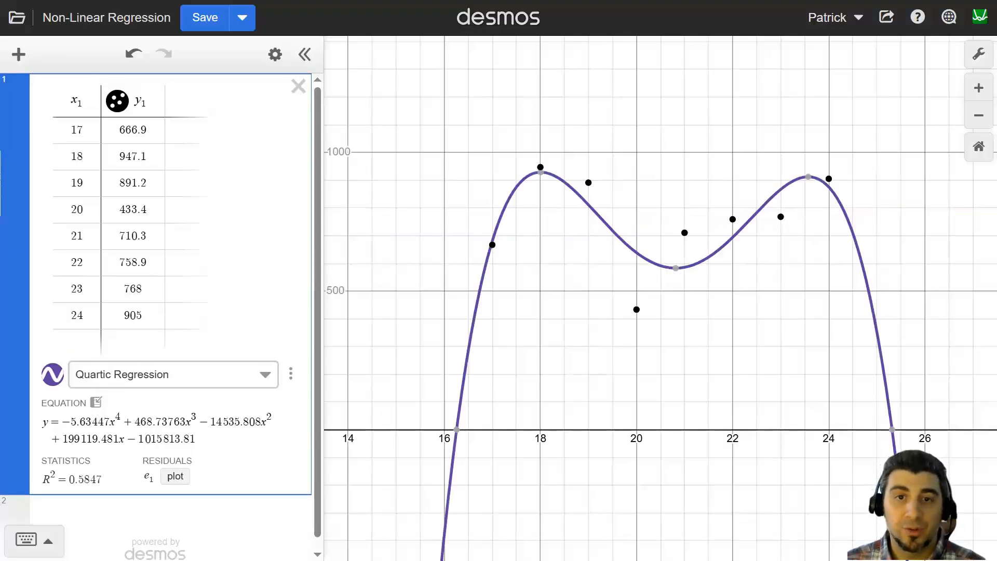
# - Plot the quartic regression's residuals as a table column and hide the residual points on the graph
pyautogui.click(177, 479)
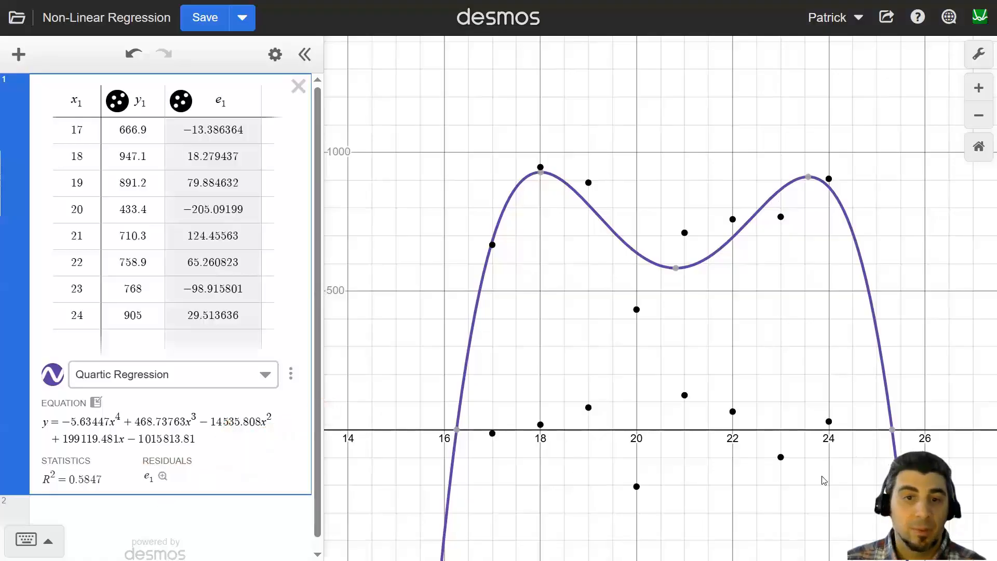
pyautogui.click(163, 476)
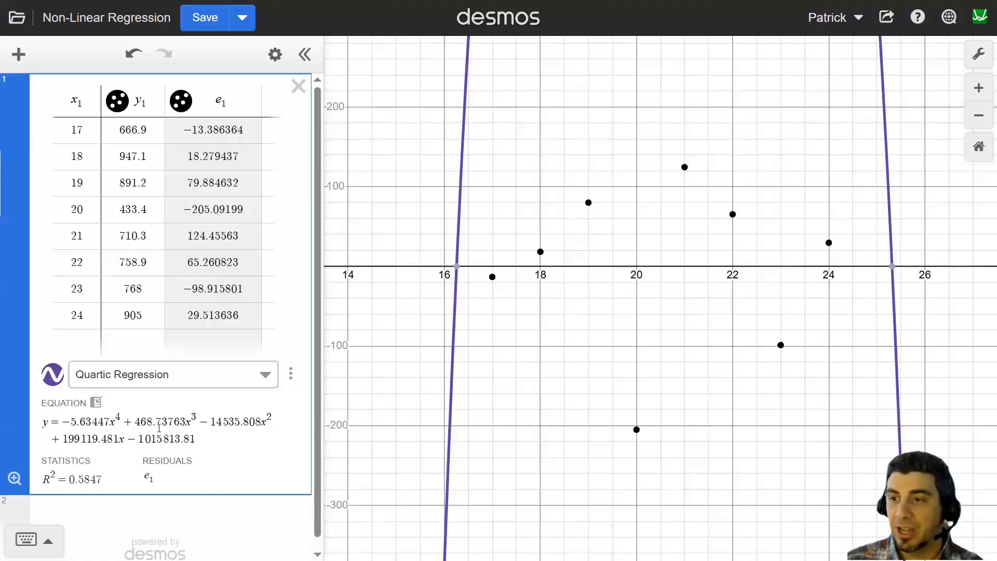
pyautogui.click(13, 477)
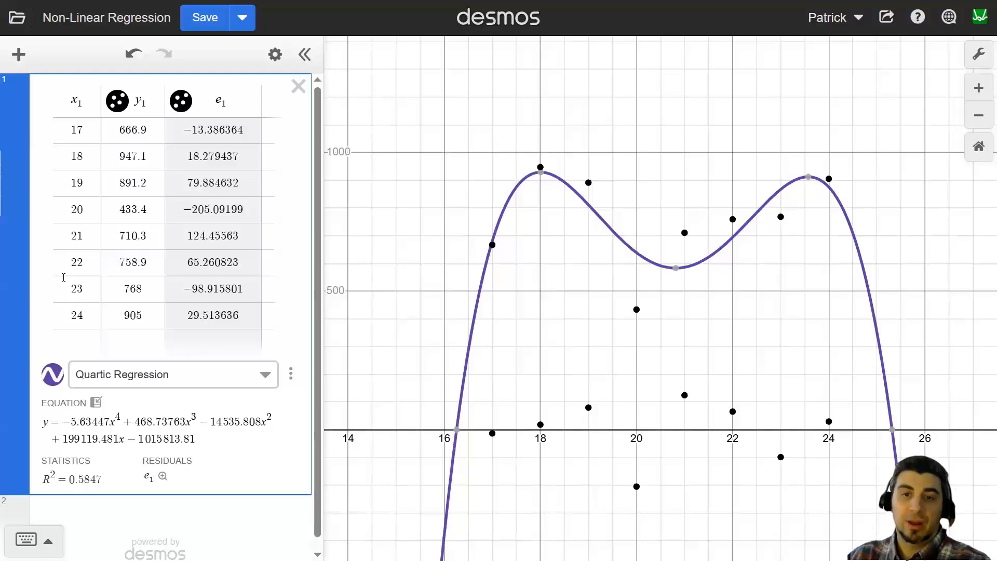
pyautogui.click(183, 104)
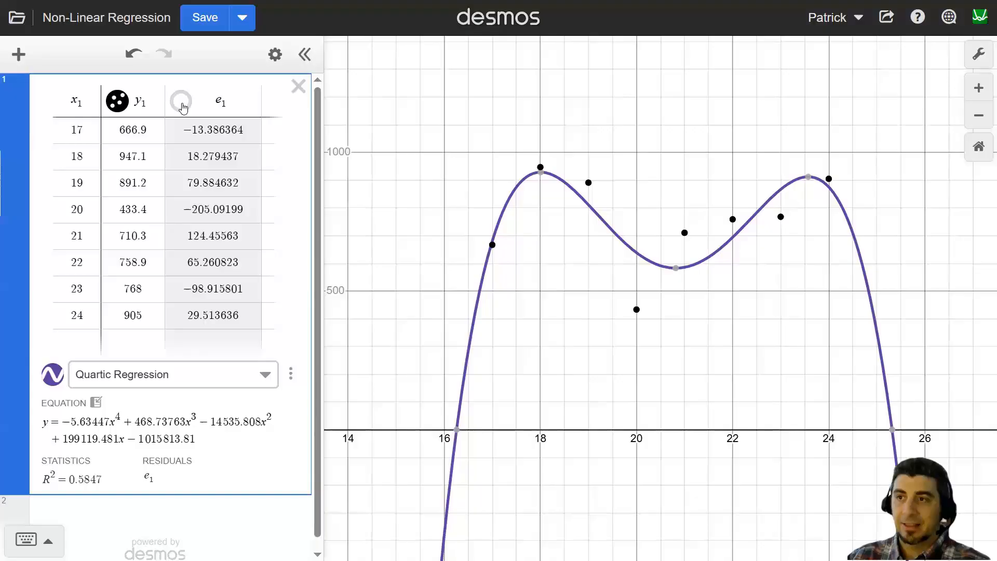
# - Make the y₁ points draggable, move the point at x = 20 on the graph, and undo the changes
pyautogui.click(118, 102)
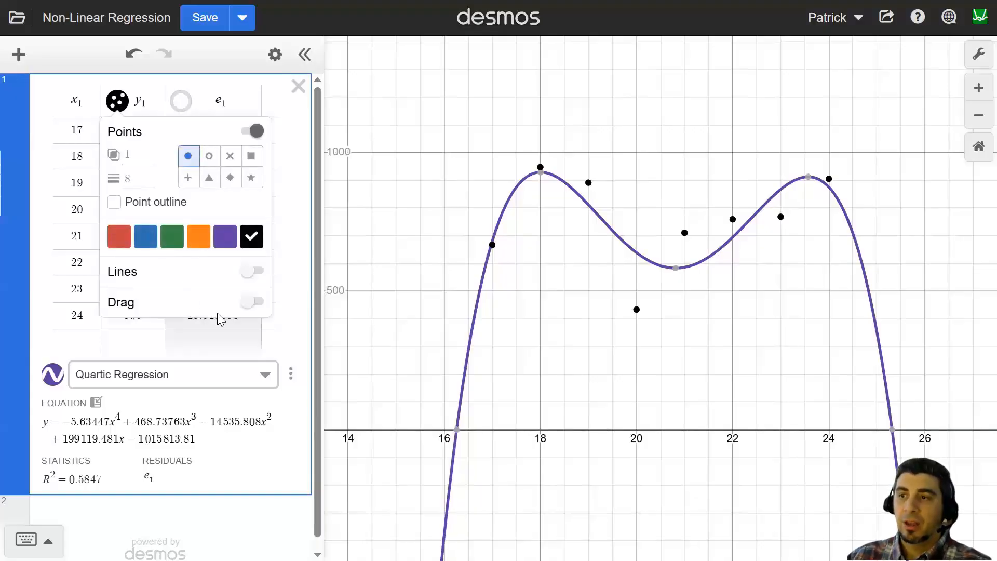
pyautogui.click(256, 302)
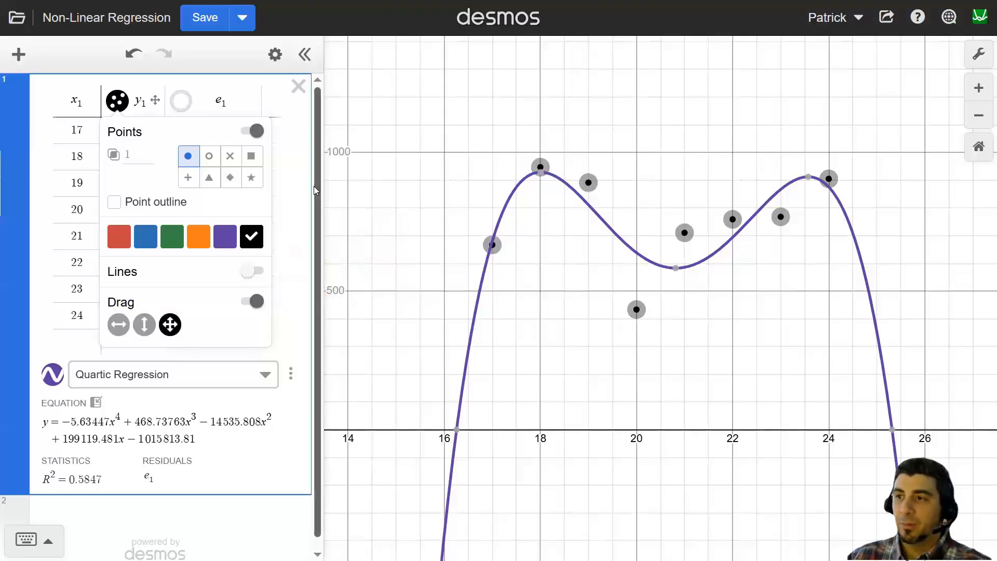
pyautogui.moveTo(636, 310)
pyautogui.mouseDown()
pyautogui.moveTo(631, 344)
pyautogui.moveTo(644, 291)
pyautogui.moveTo(679, 286)
pyautogui.moveTo(633, 294)
pyautogui.moveTo(629, 315)
pyautogui.mouseUp()
pyautogui.hotkey('ctrl', 'z')
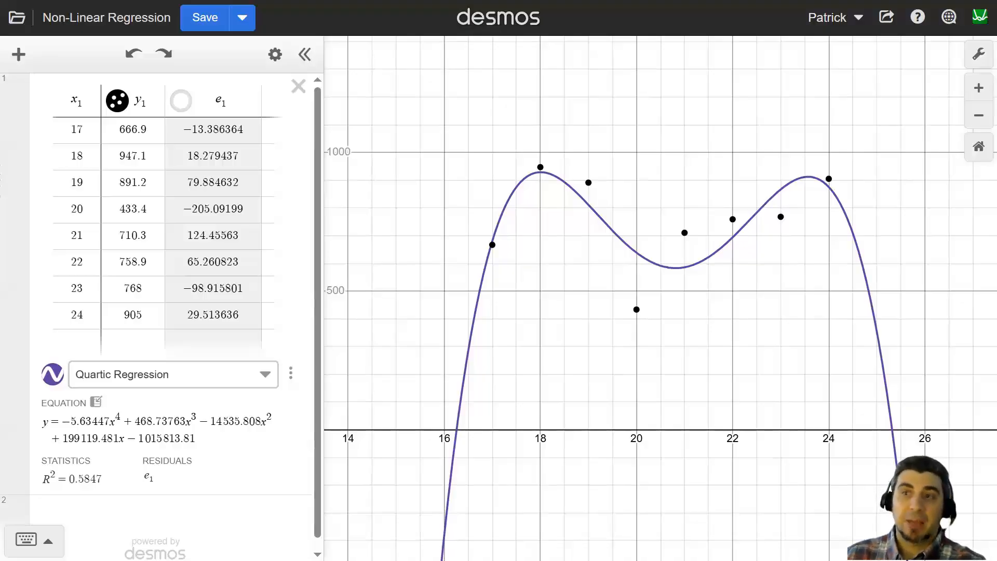
# - Export a snapshot of the quartic equation to the expression list as f(x) and evaluate f(22.5) below it
pyautogui.click(97, 404)
pyautogui.moveTo(323, 384); pyautogui.dragTo(442, 379)
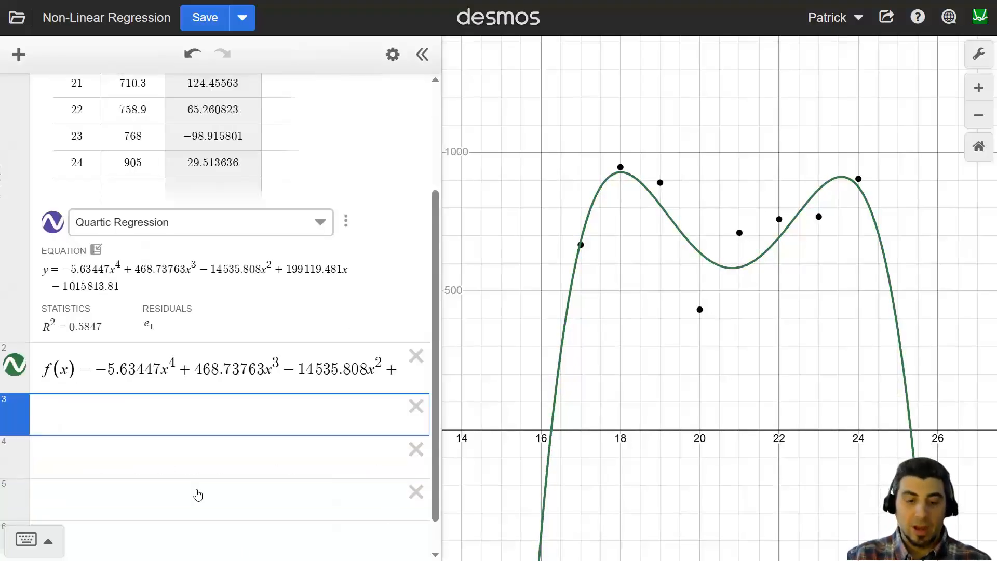
pyautogui.write('f(22.5')
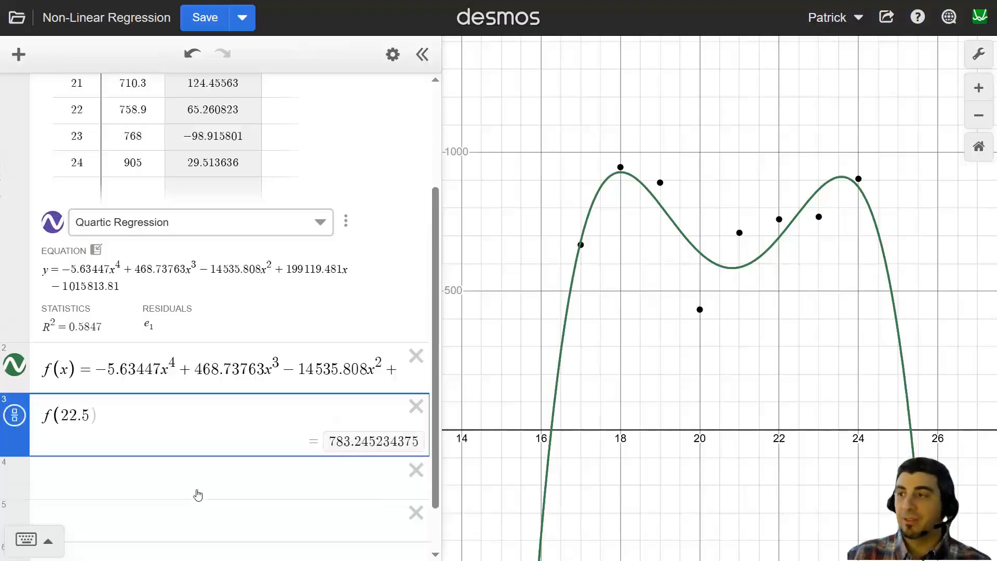